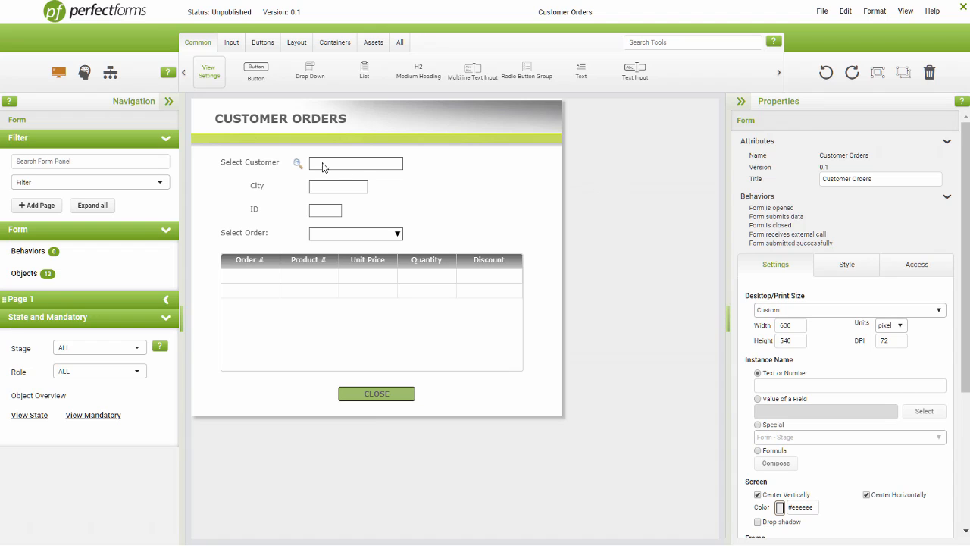
# Step: Add a Connect command to the lookup picture's clicked behavior and link Connect and Search to it
pyautogui.click(297, 163)
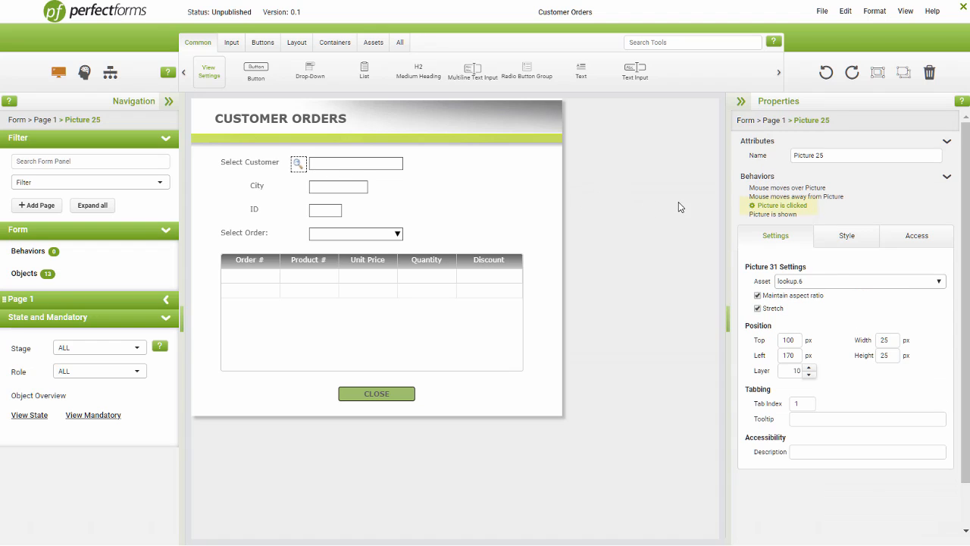
pyautogui.click(767, 212)
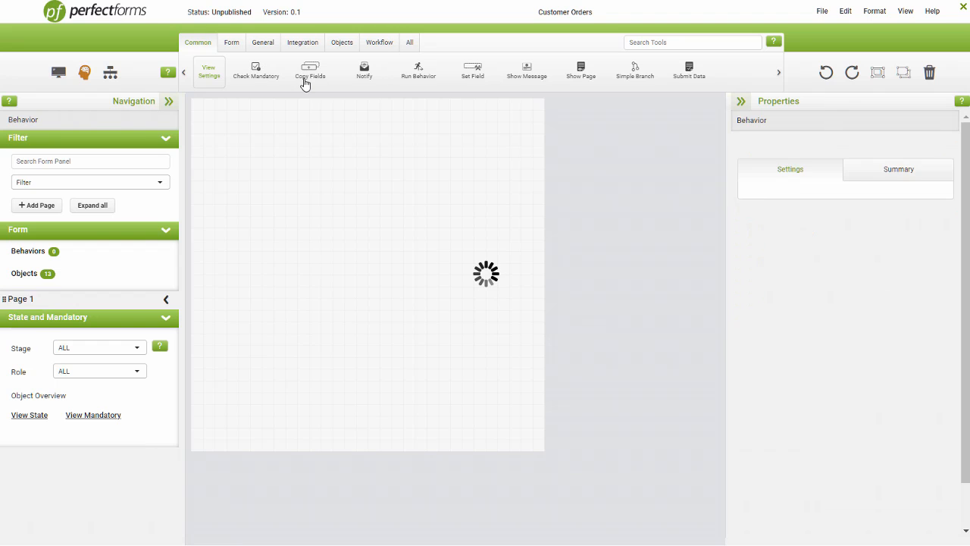
pyautogui.moveTo(218, 71); pyautogui.dragTo(360, 239)
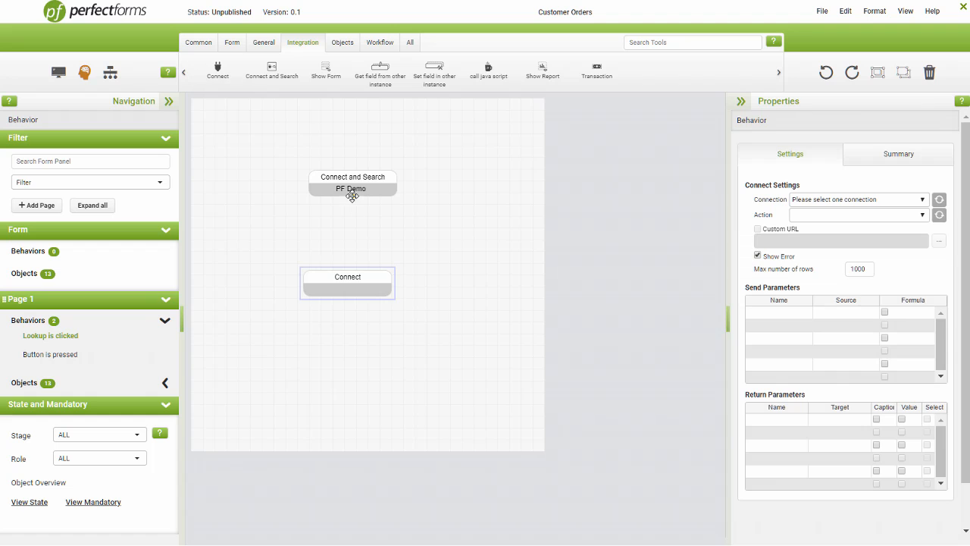
pyautogui.moveTo(352, 197); pyautogui.dragTo(365, 292)
pyautogui.click(364, 293)
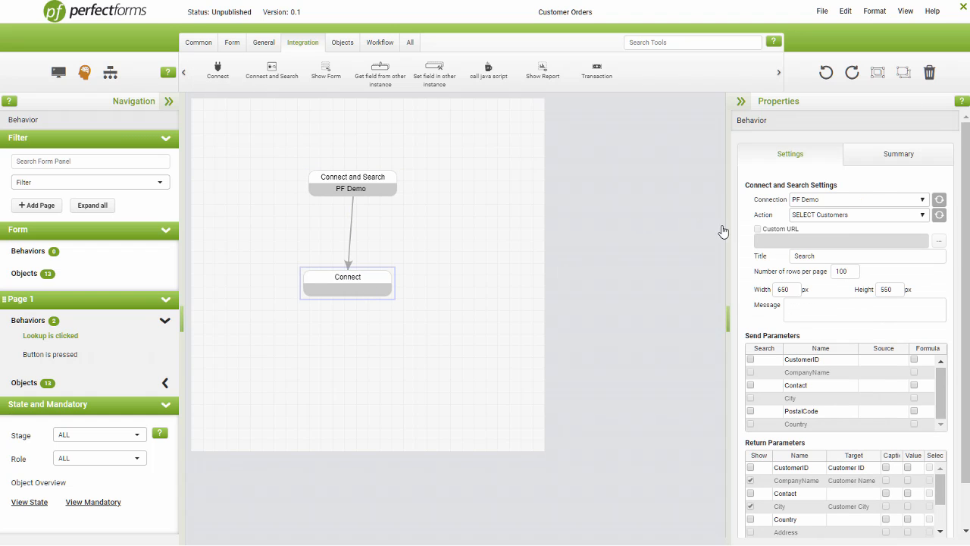
# Step: Configure the new Connect command to use the PF Demo connection with the SELECT Orders action
pyautogui.click(917, 200)
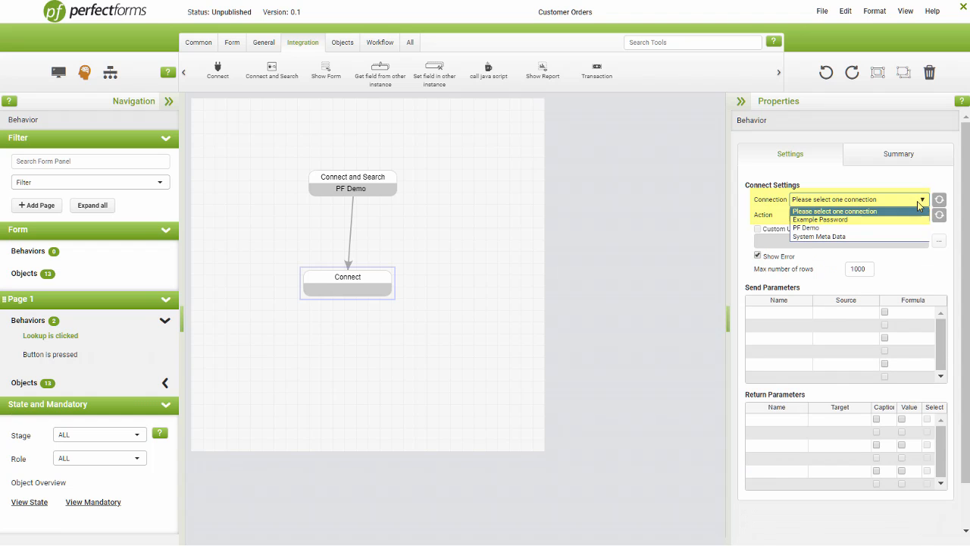
pyautogui.click(823, 234)
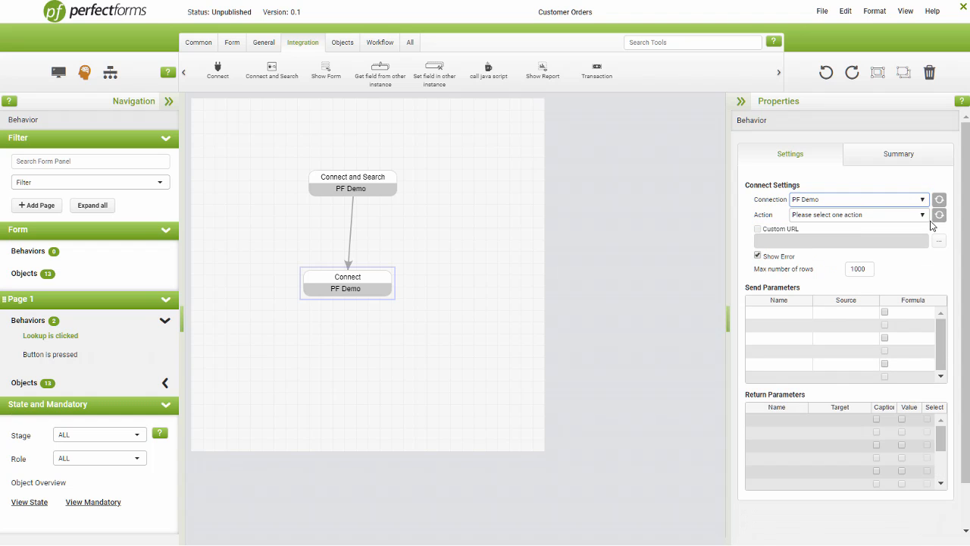
pyautogui.click(925, 216)
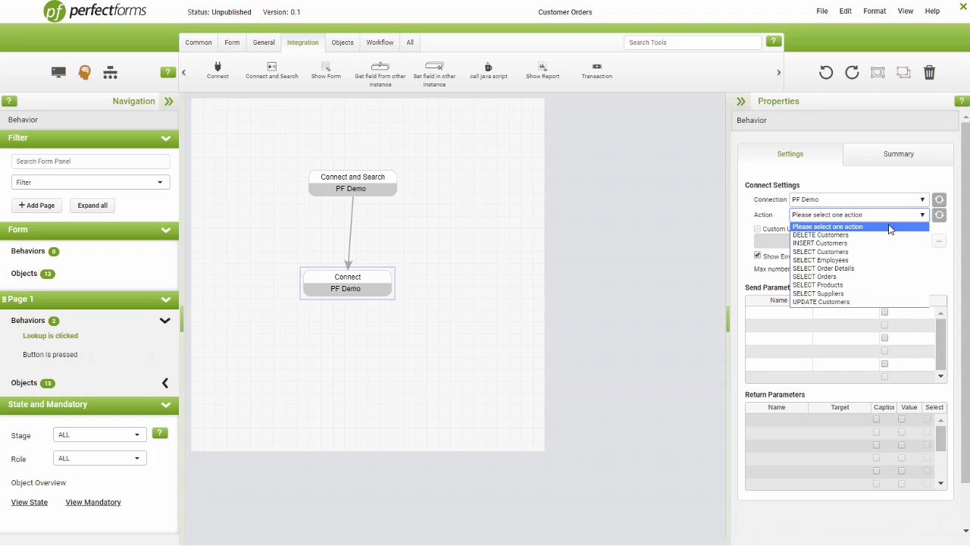
pyautogui.click(826, 276)
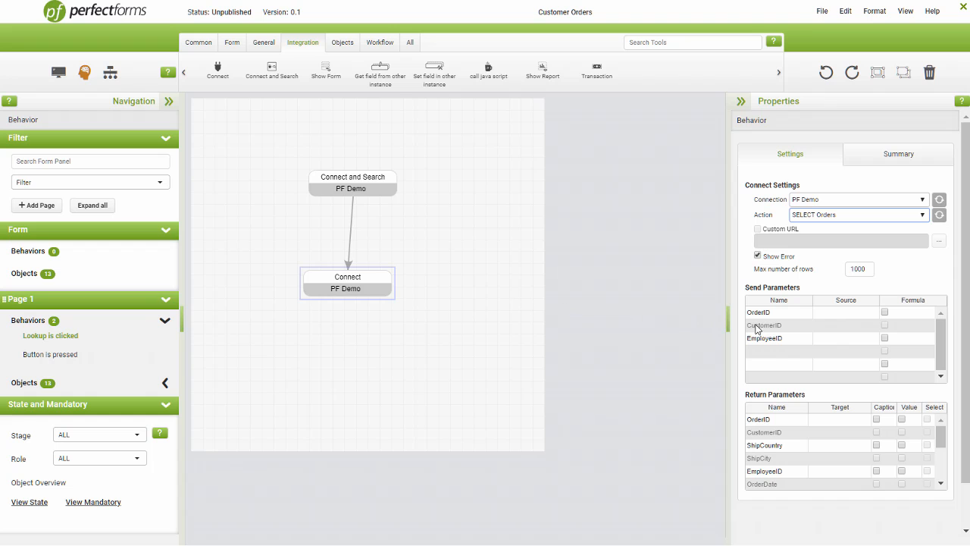
# Step: Set the source of the CustomerID send parameter to the Customer ID field on Page 1
pyautogui.click(838, 326)
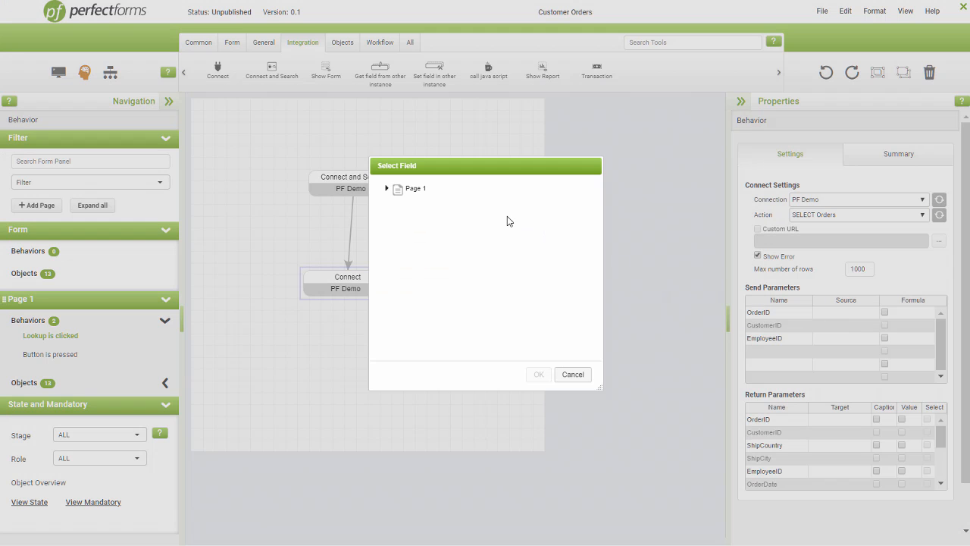
pyautogui.click(387, 190)
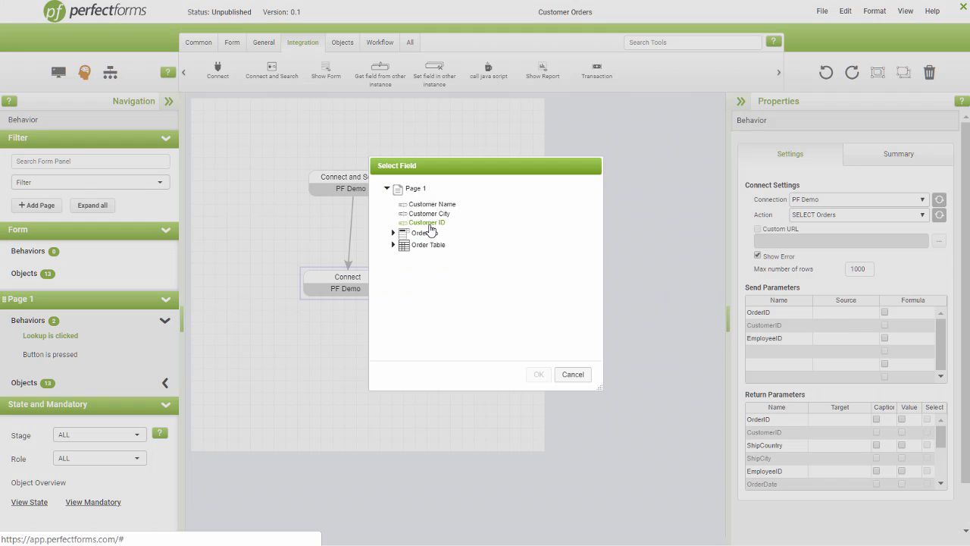
pyautogui.click(426, 223)
pyautogui.click(538, 374)
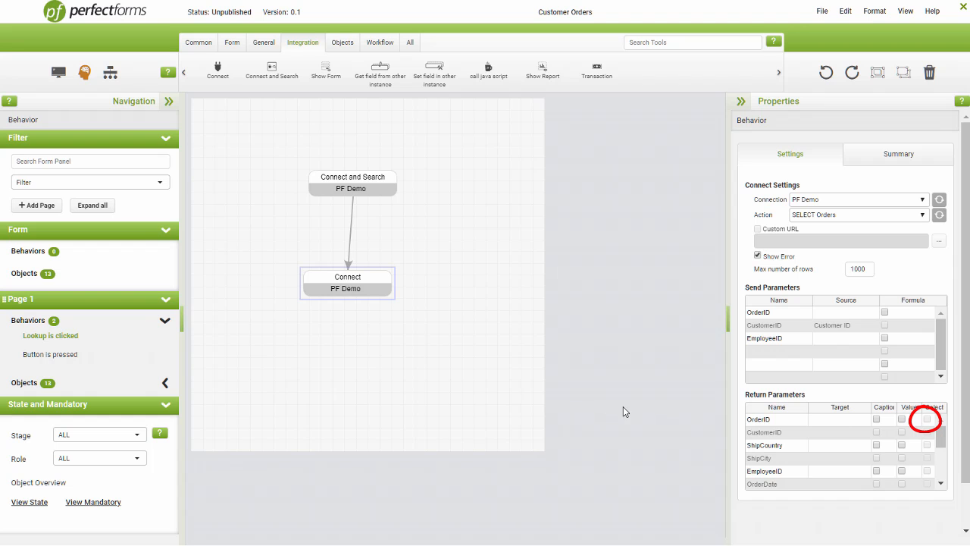
# Step: Return OrderID as the caption with Select enabled, targeting the Order No drop-down
pyautogui.click(877, 420)
pyautogui.click(926, 420)
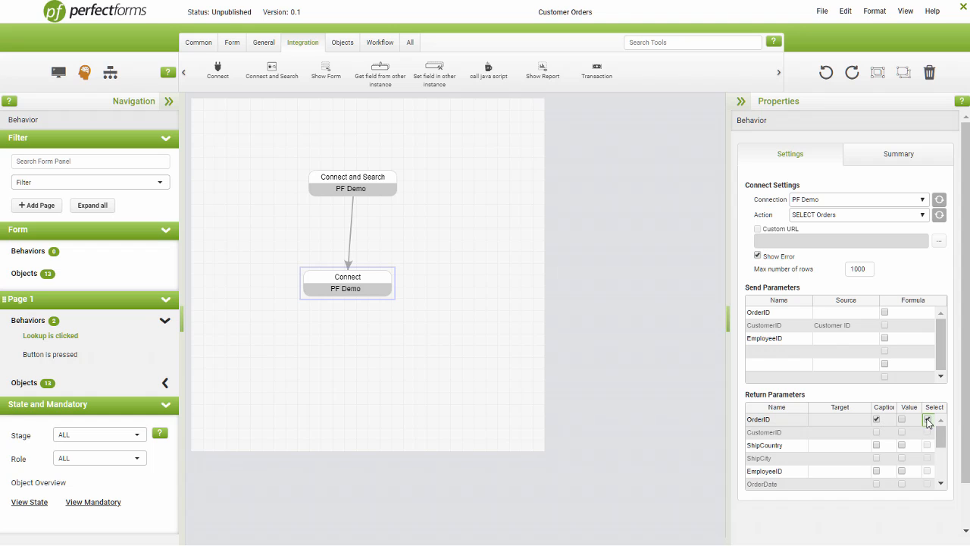
pyautogui.click(836, 421)
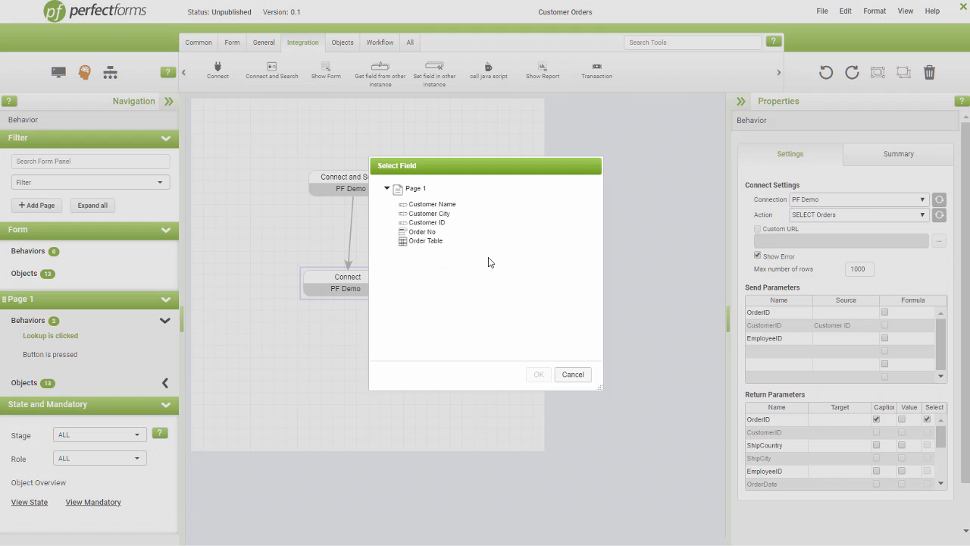
pyautogui.click(422, 231)
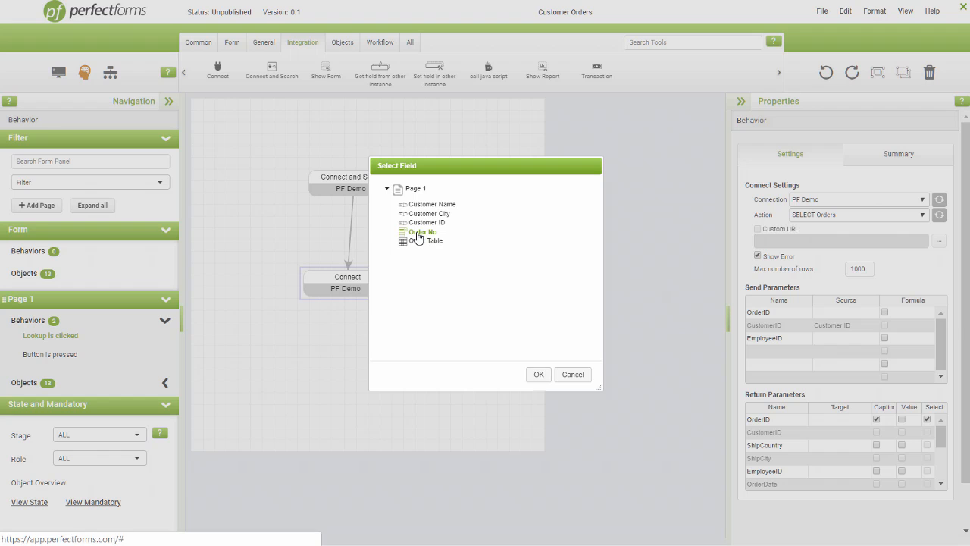
pyautogui.click(537, 375)
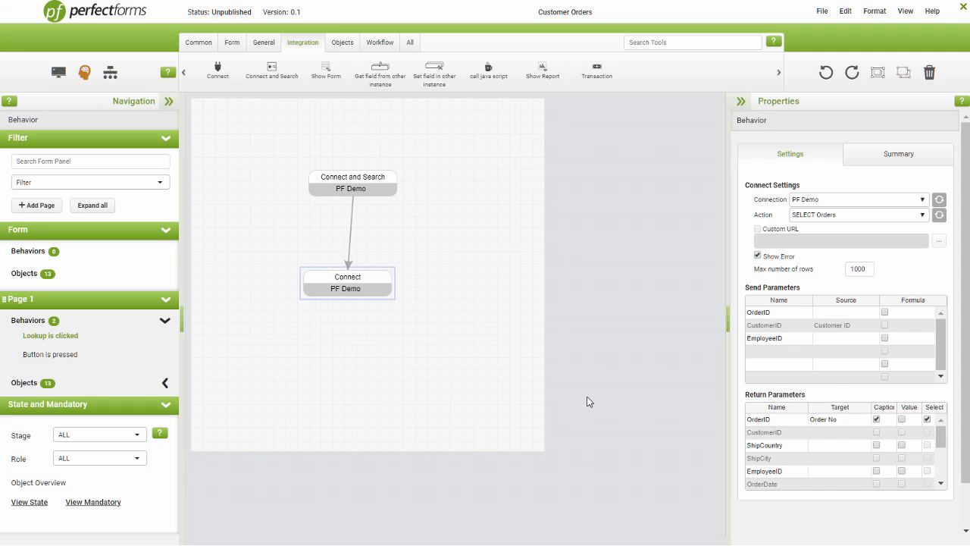
# Step: Create a behavior for when the Order No drop-down changes field data and add a Connect command to it
pyautogui.click(58, 73)
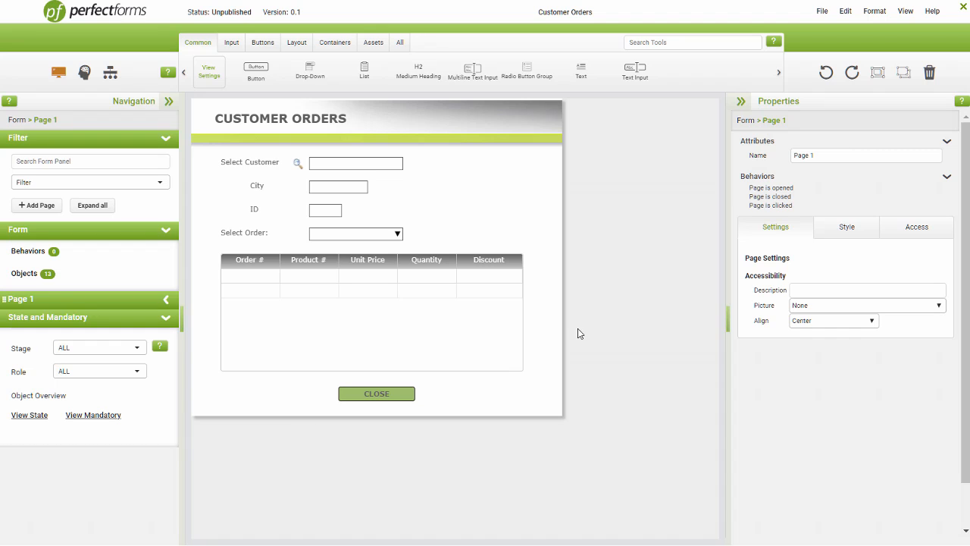
pyautogui.click(366, 237)
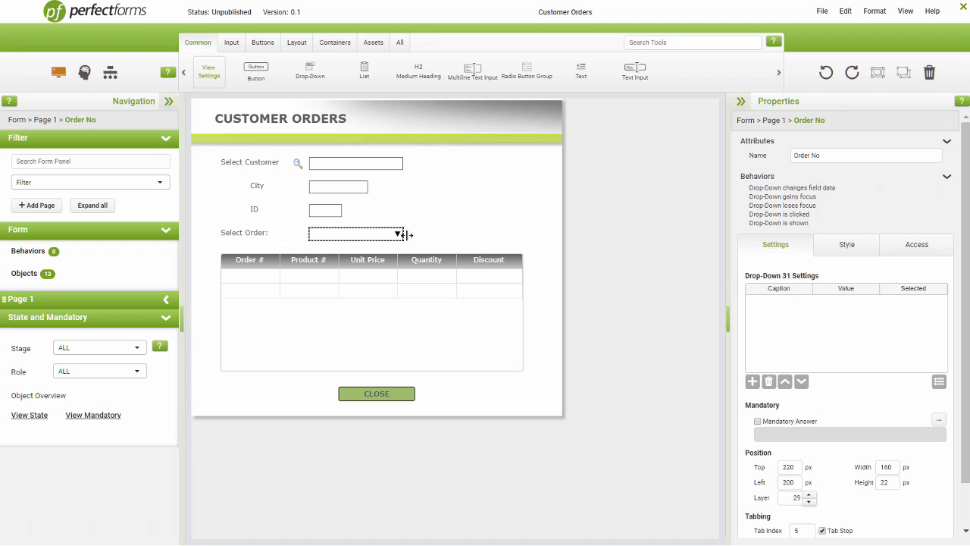
pyautogui.doubleClick(768, 189)
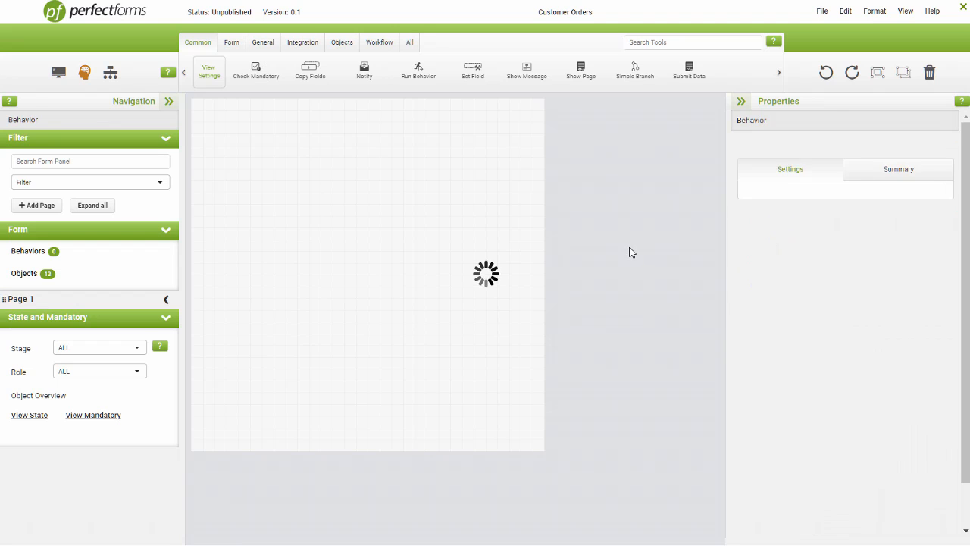
pyautogui.click(303, 43)
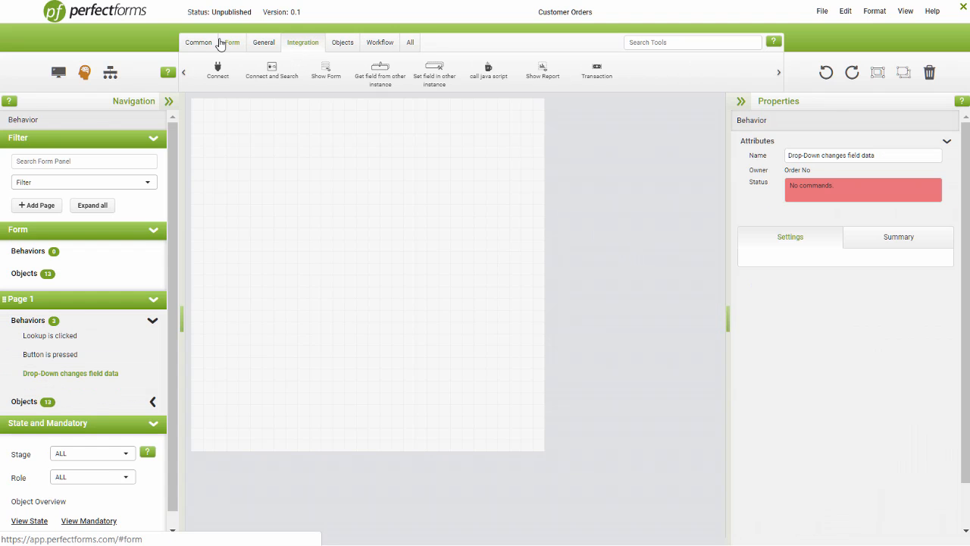
pyautogui.moveTo(217, 69); pyautogui.dragTo(352, 203)
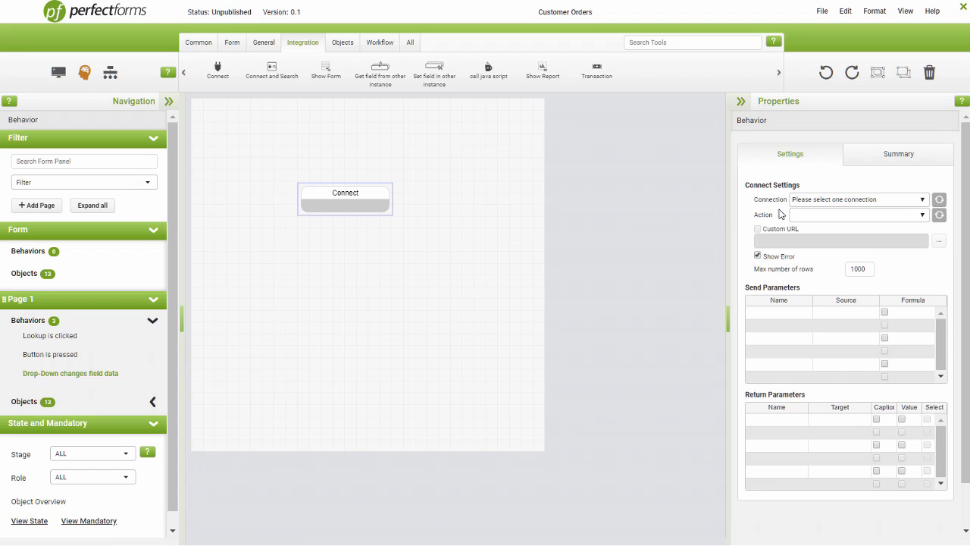
# Step: Configure the drop-down behavior's Connect command with the PF Demo connection and the SELECT Order Details action
pyautogui.click(921, 199)
pyautogui.click(823, 225)
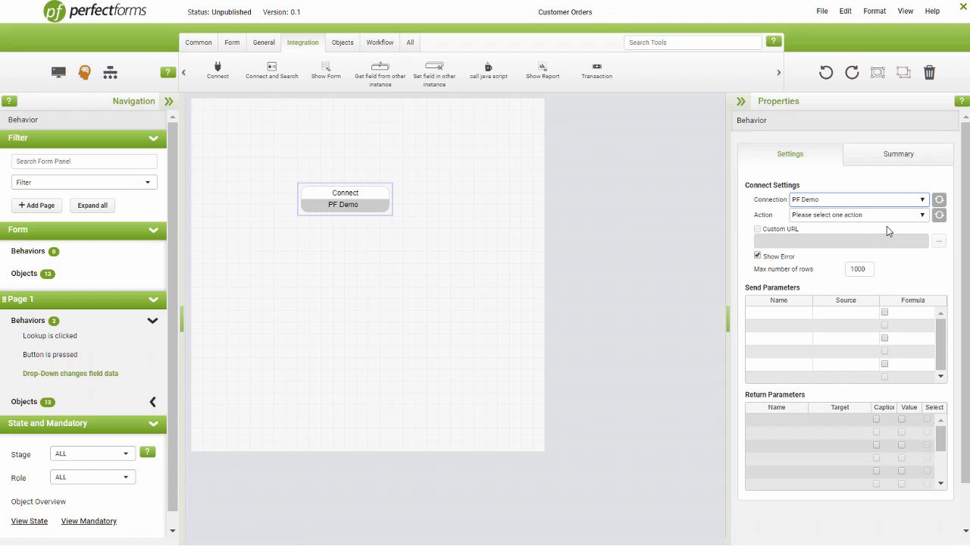
pyautogui.click(922, 215)
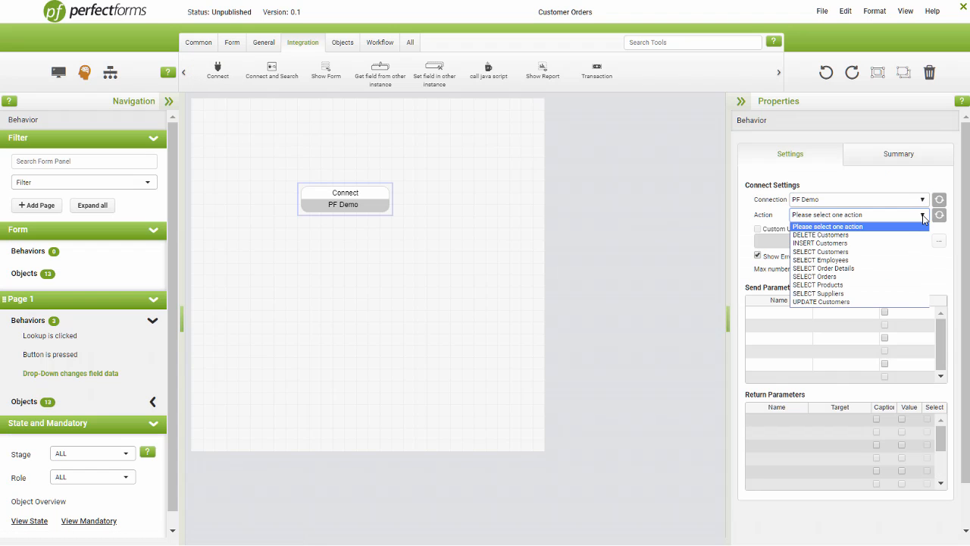
pyautogui.click(856, 269)
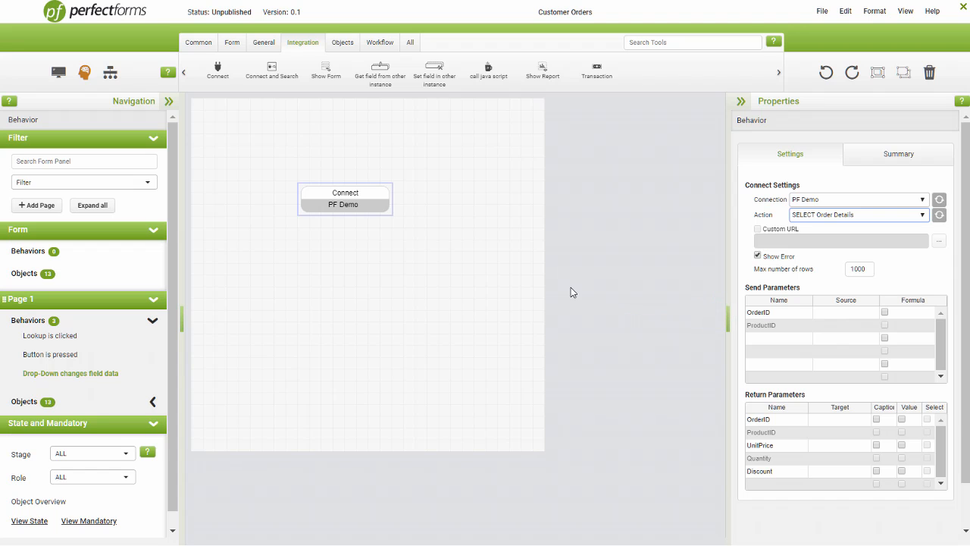
# Step: Set the source of the OrderID send parameter to the Caption of the Order No drop-down
pyautogui.click(836, 314)
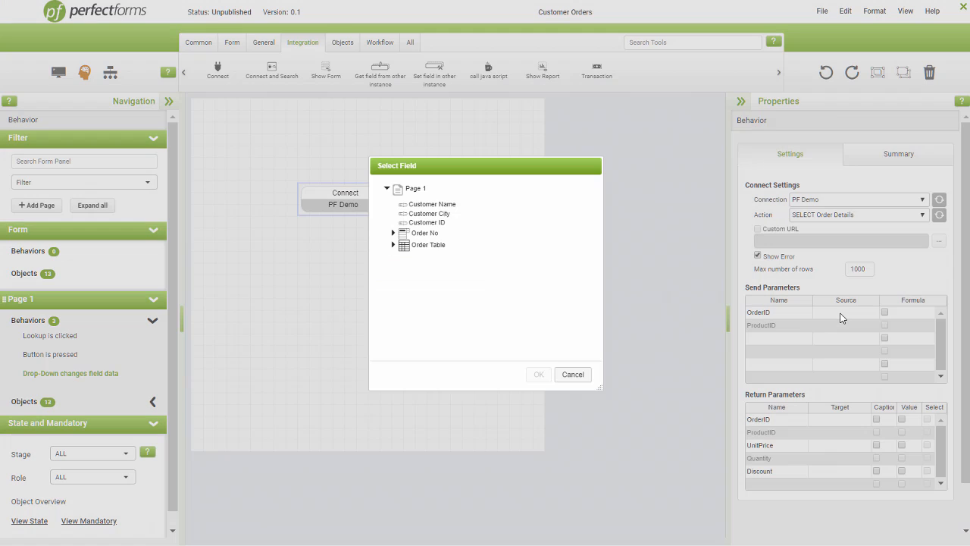
pyautogui.click(393, 233)
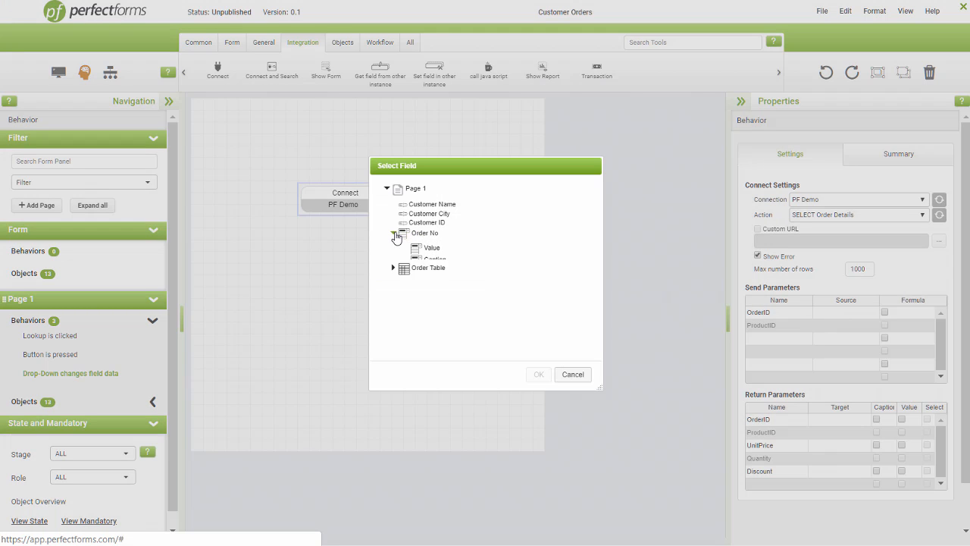
pyautogui.click(436, 262)
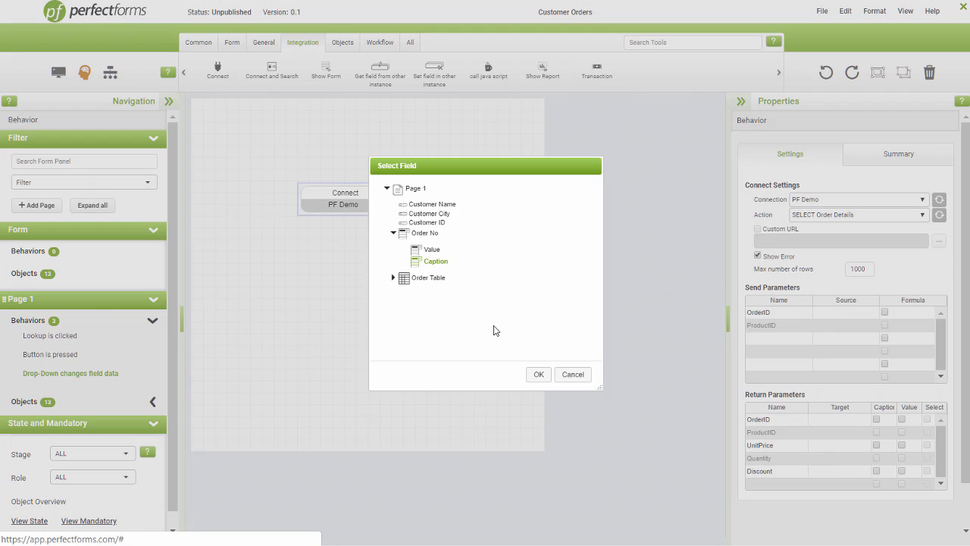
pyautogui.click(539, 375)
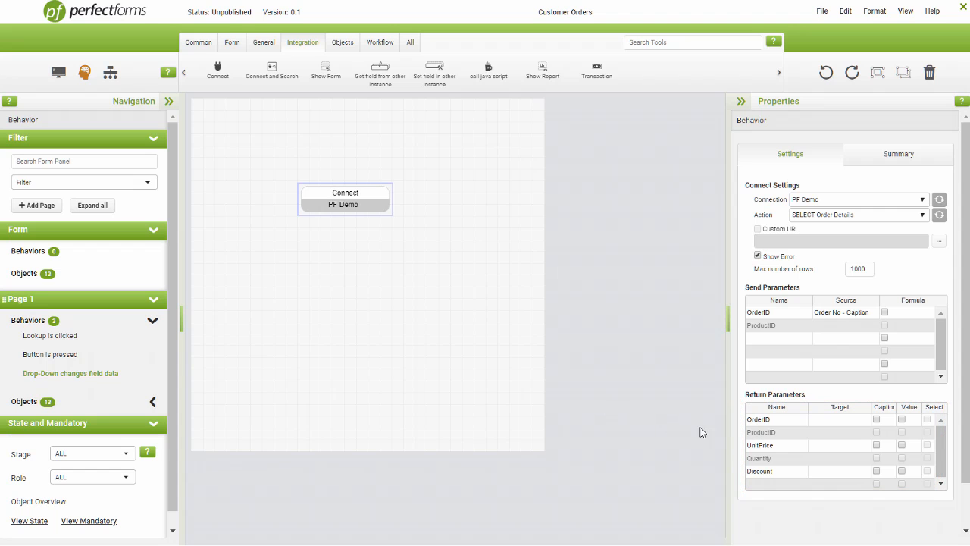
# Step: Map the OrderID and ProductID return parameters to Order No - All Rows and Product No - All Rows in the Order Table
pyautogui.click(838, 421)
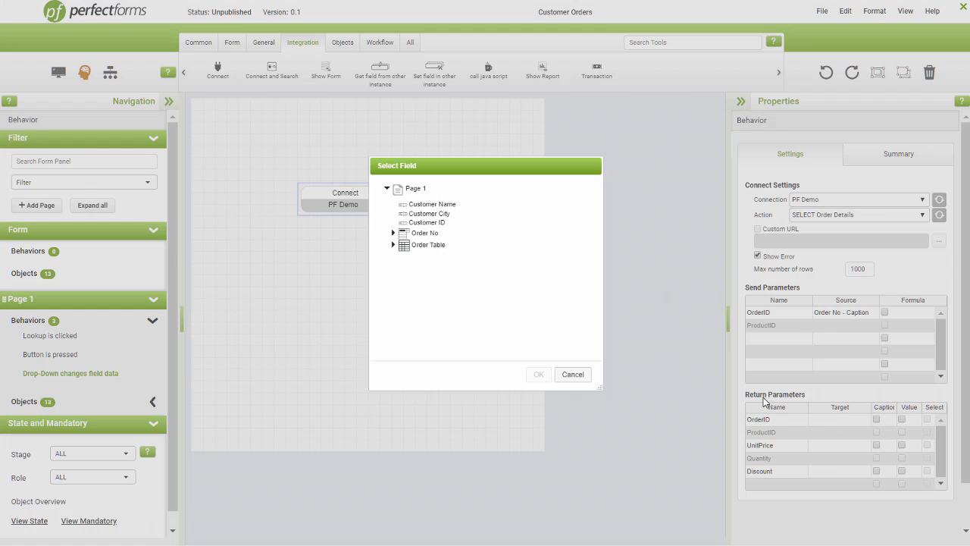
pyautogui.click(394, 245)
pyautogui.click(444, 273)
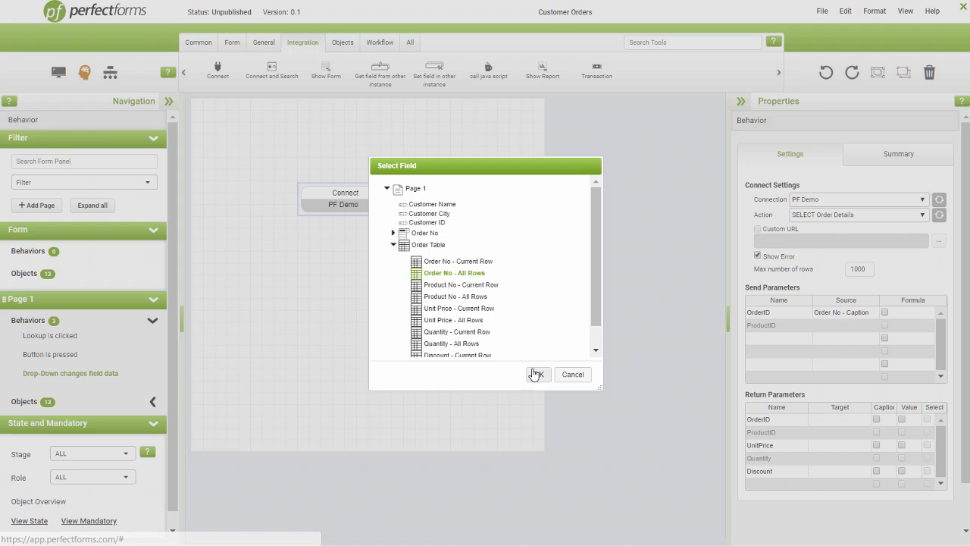
pyautogui.click(538, 373)
pyautogui.click(822, 433)
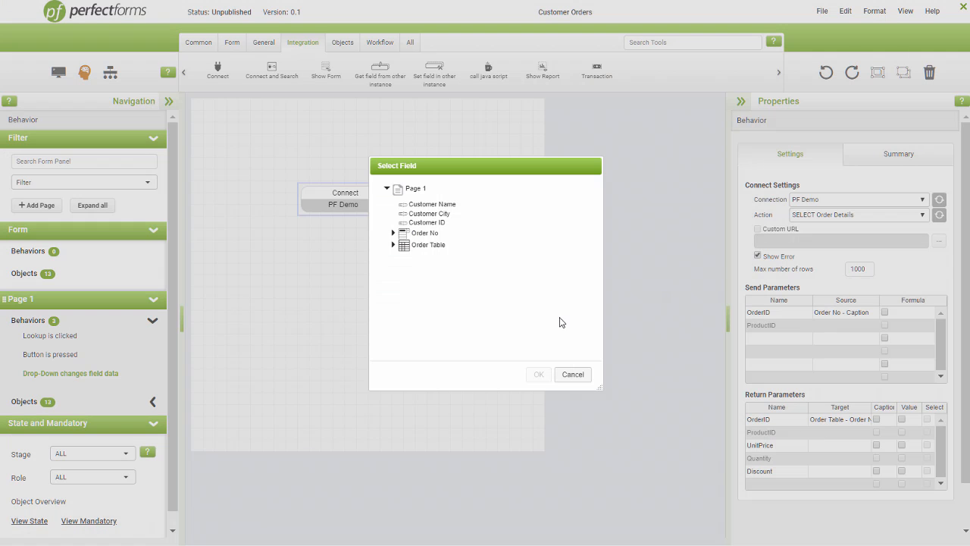
pyautogui.click(393, 245)
pyautogui.click(435, 296)
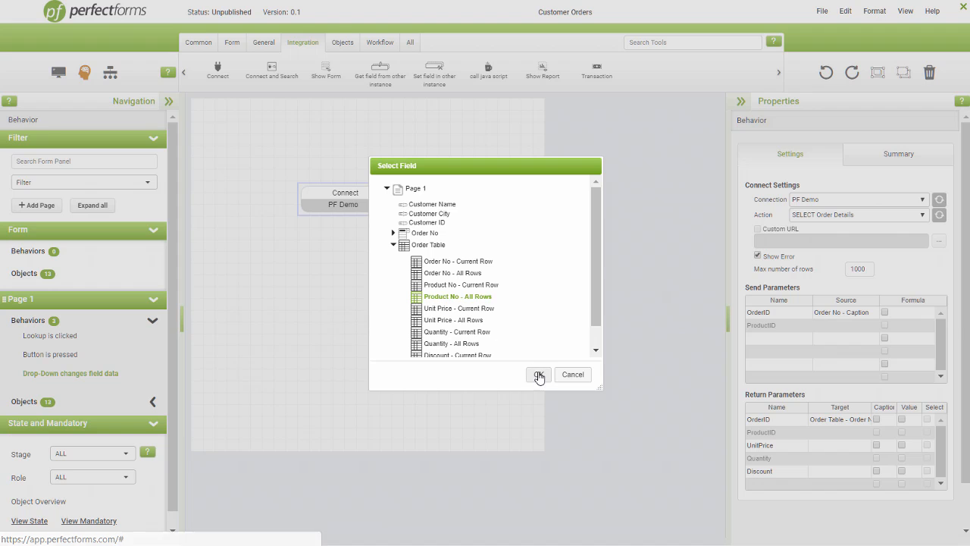
pyautogui.click(538, 374)
# Step: Map the UnitPrice and Quantity return parameters to Unit Price - All Rows and Quantity - All Rows in the Order Table
pyautogui.click(834, 444)
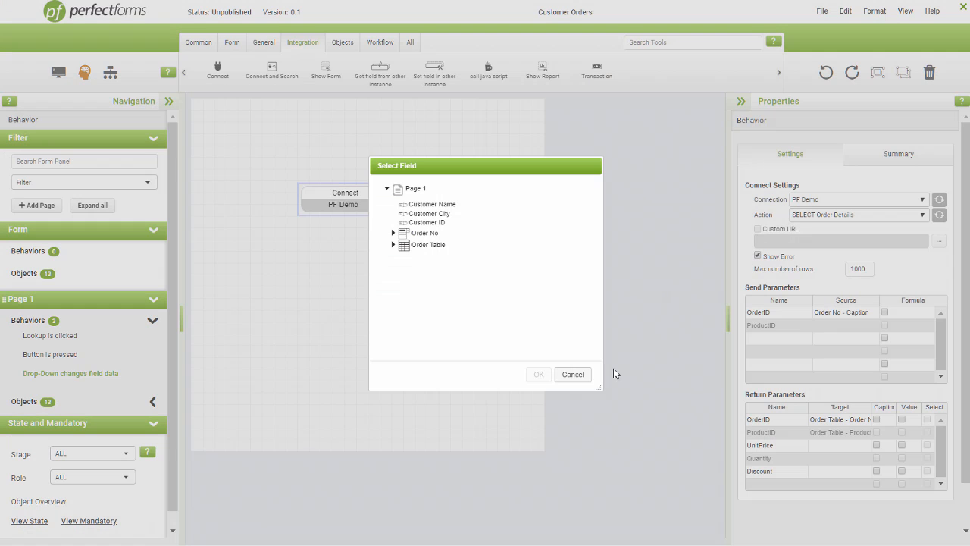
pyautogui.click(393, 245)
pyautogui.click(437, 320)
pyautogui.click(537, 374)
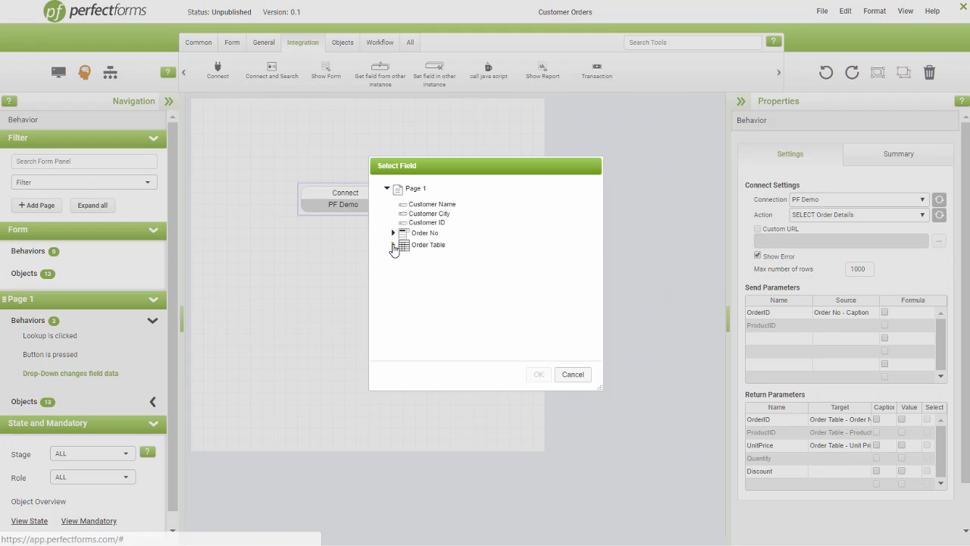
pyautogui.click(394, 245)
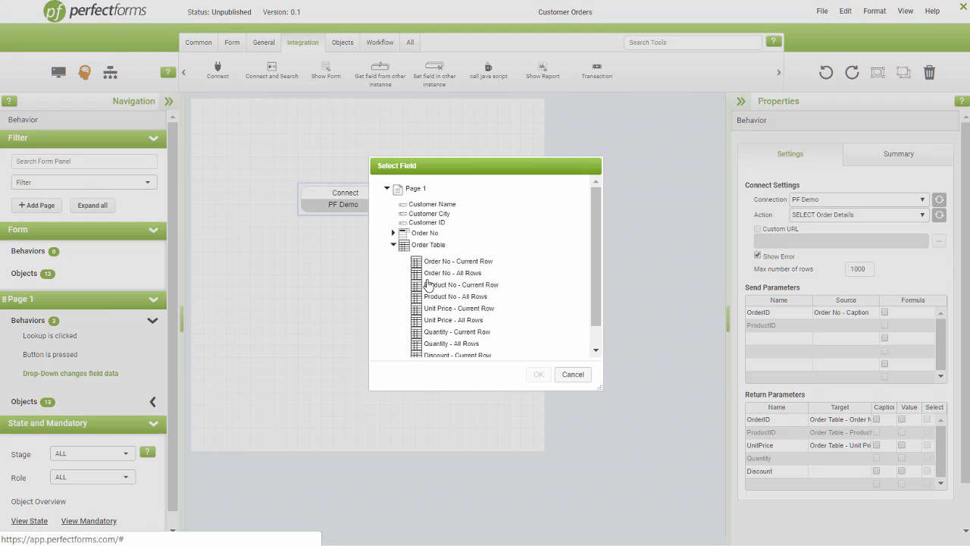
pyautogui.scroll(-1, 456, 300)
pyautogui.click(453, 319)
pyautogui.click(538, 374)
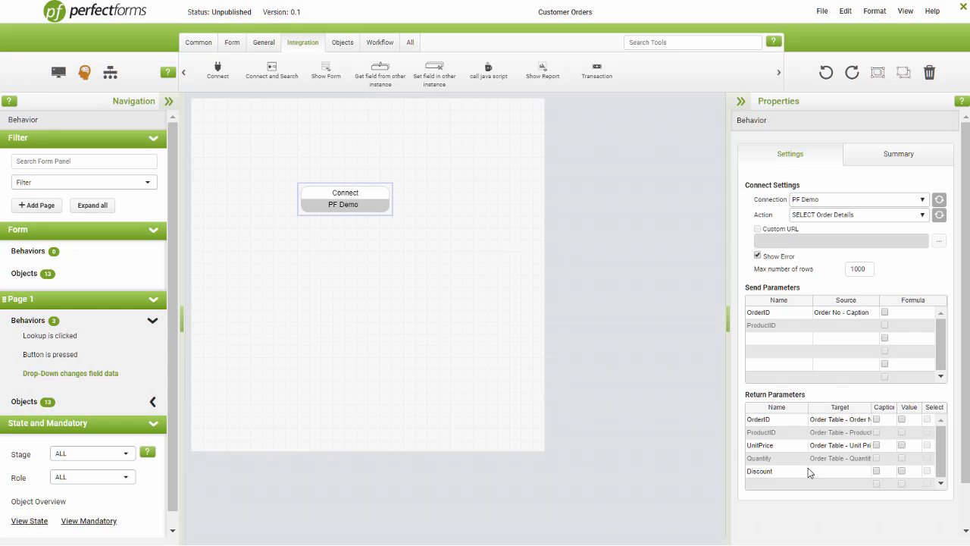
# Step: Map the Discount return parameter to Discount - All Rows in the Order Table
pyautogui.click(808, 468)
pyautogui.click(394, 245)
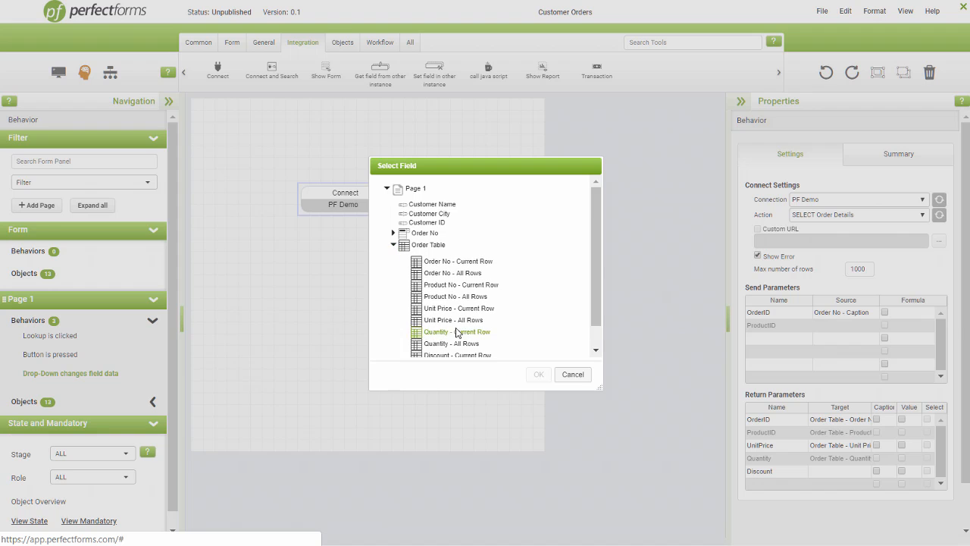
pyautogui.scroll(-1, 457, 333)
pyautogui.click(452, 341)
pyautogui.click(538, 373)
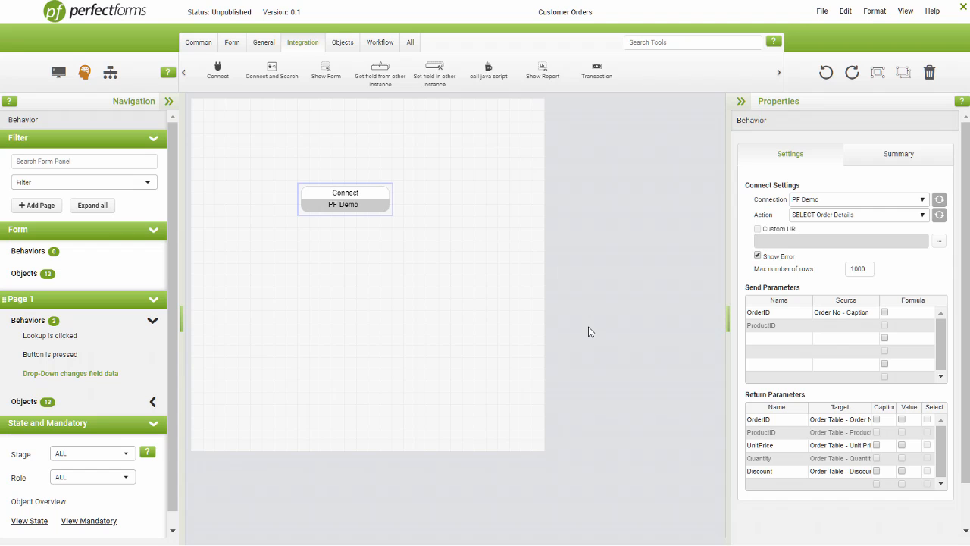
# Step: Preview the Customer Orders form and check the Select Order drop-down with no customer selected
pyautogui.click(818, 13)
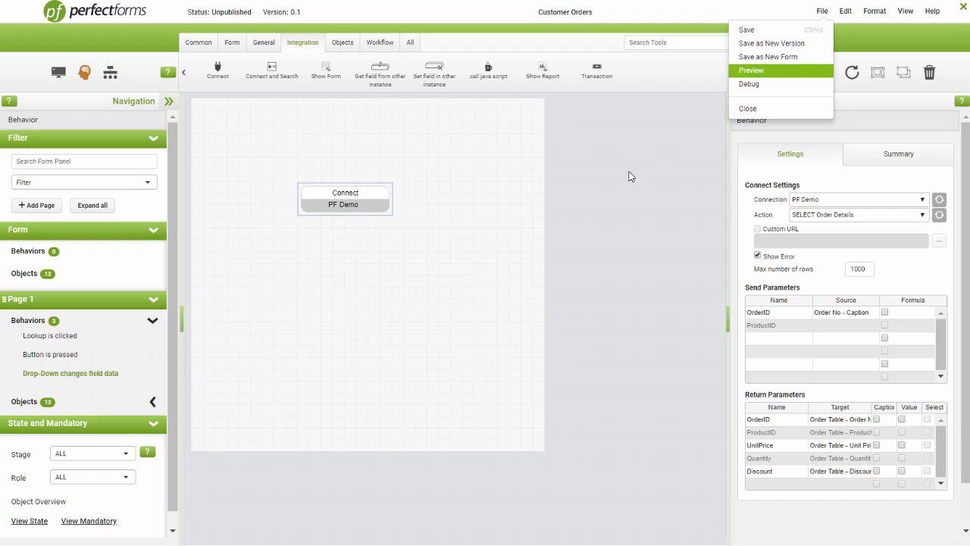
pyautogui.hotkey('ctrl', 's')
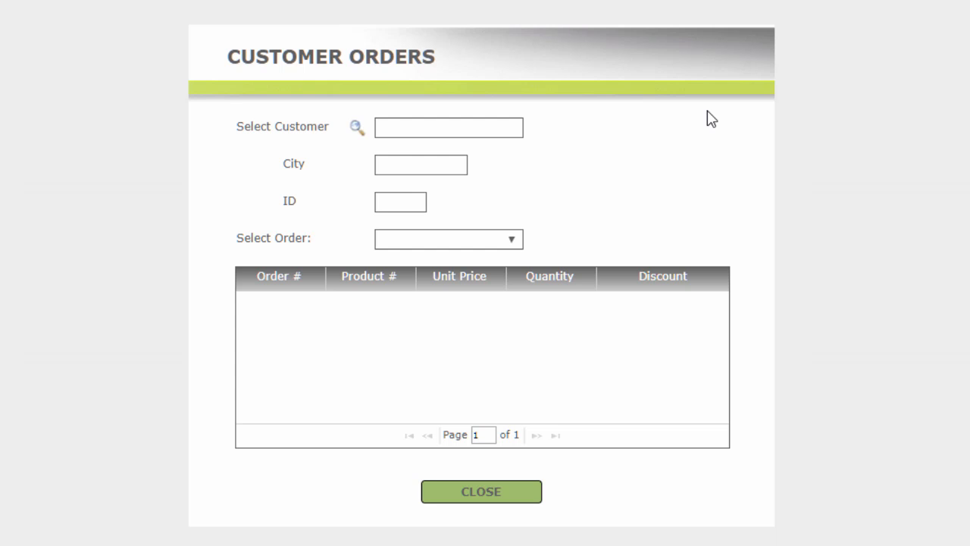
pyautogui.click(513, 241)
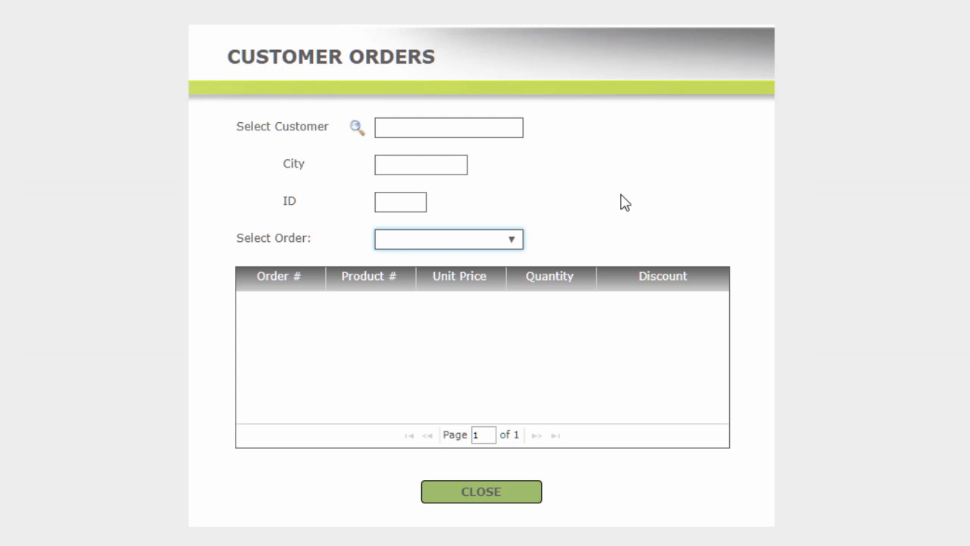
# Step: Look up the customers in the previewed form and choose Berglunds snabbköp in Luleå
pyautogui.click(357, 129)
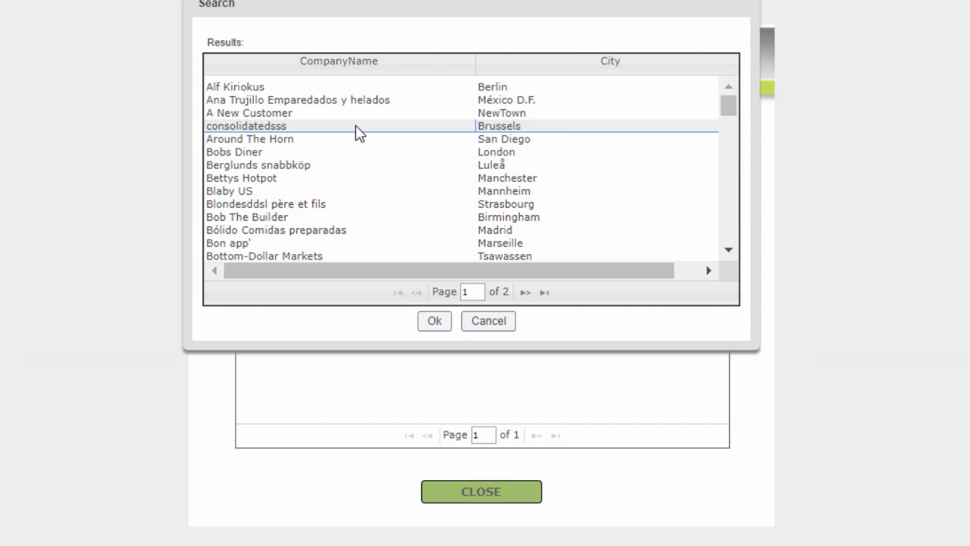
pyautogui.click(295, 166)
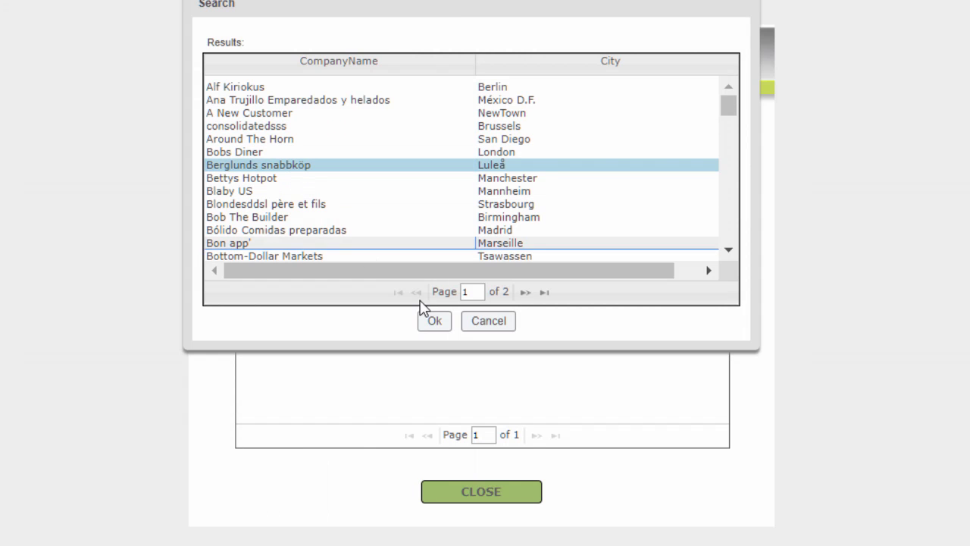
pyautogui.click(436, 321)
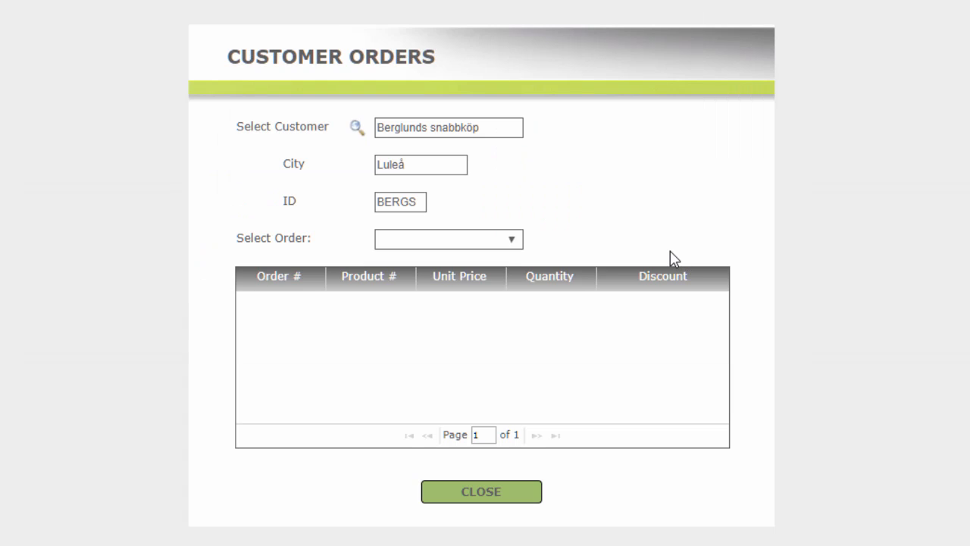
# Step: Open the Select Order list for the chosen customer
pyautogui.click(514, 241)
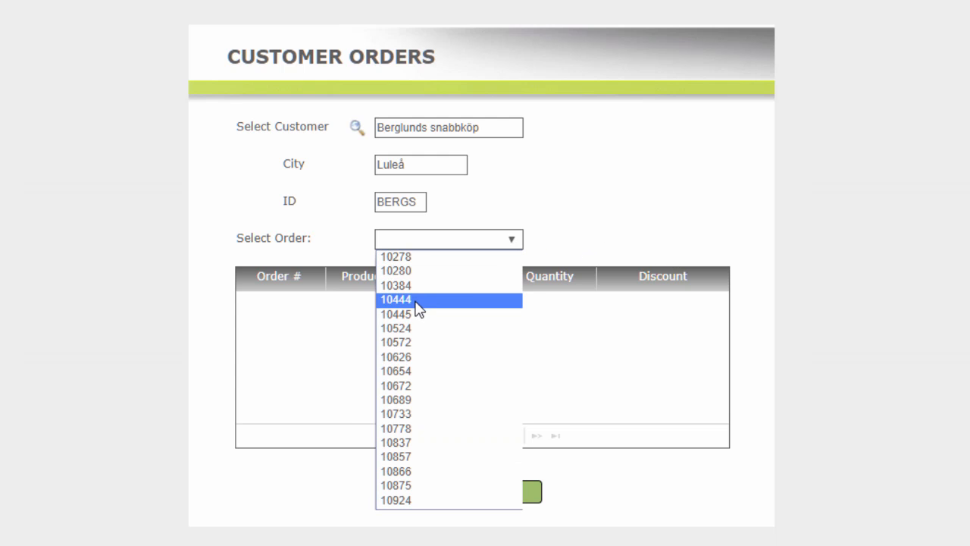